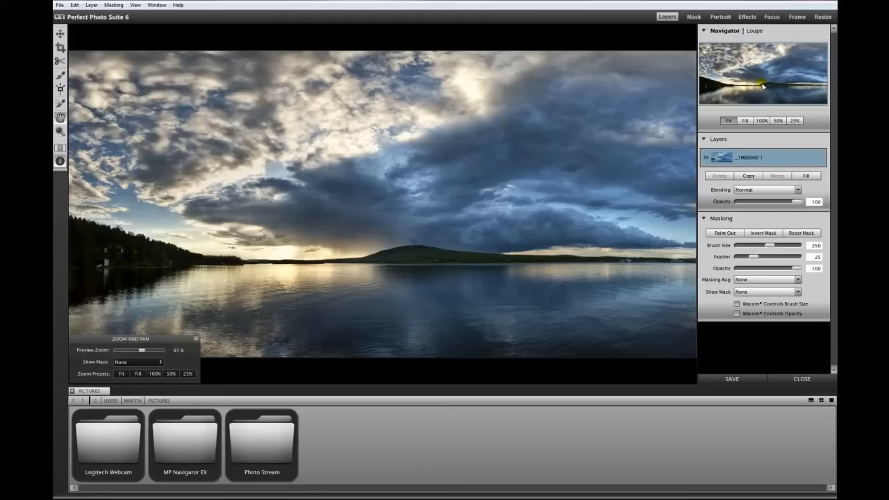
Step: Apply the Chrome black-and-white effect to the lake photo and return it as a new layer
{"action": "left_click", "coordinate": [746, 17]}
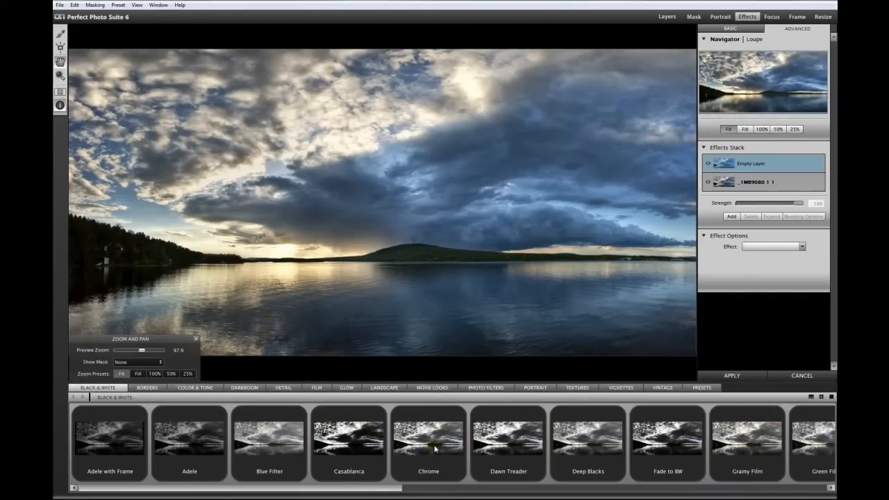
{"action": "left_click", "coordinate": [435, 448]}
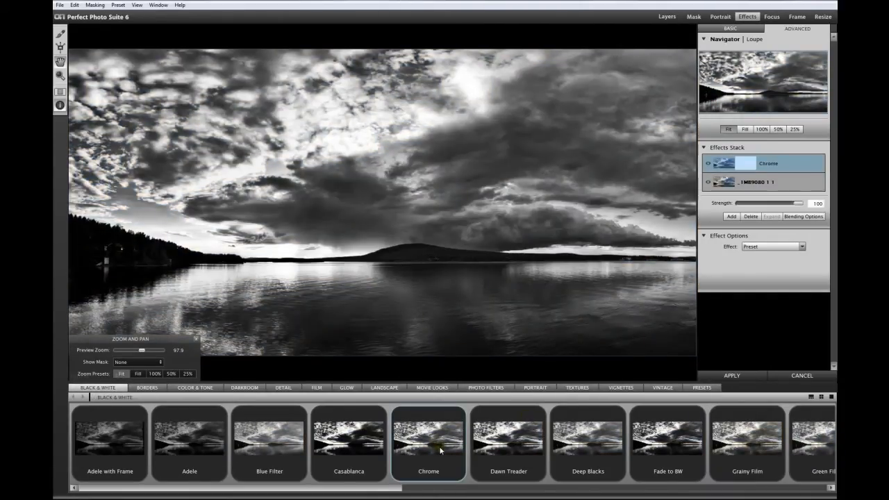
{"action": "left_click", "coordinate": [736, 374]}
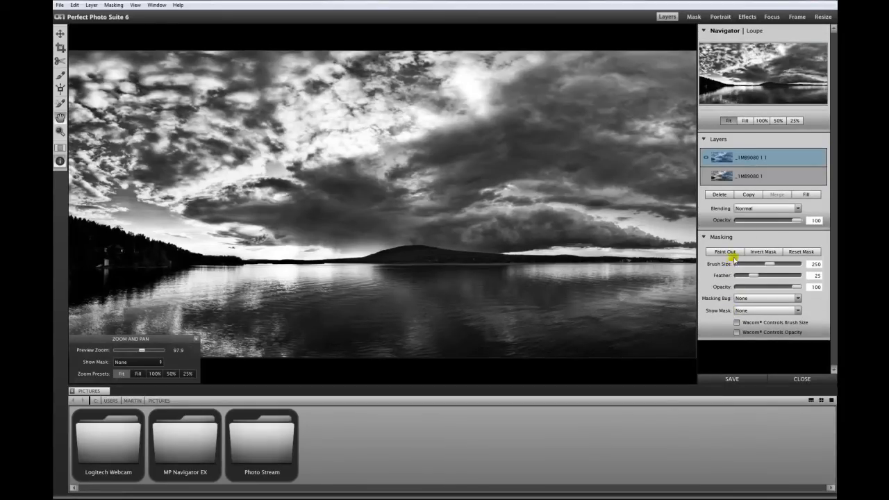
Step: Show the color base layer and blend the Chrome layer over it in Soft Light at 45% opacity
{"action": "left_click", "coordinate": [706, 176]}
{"action": "left_click", "coordinate": [799, 210]}
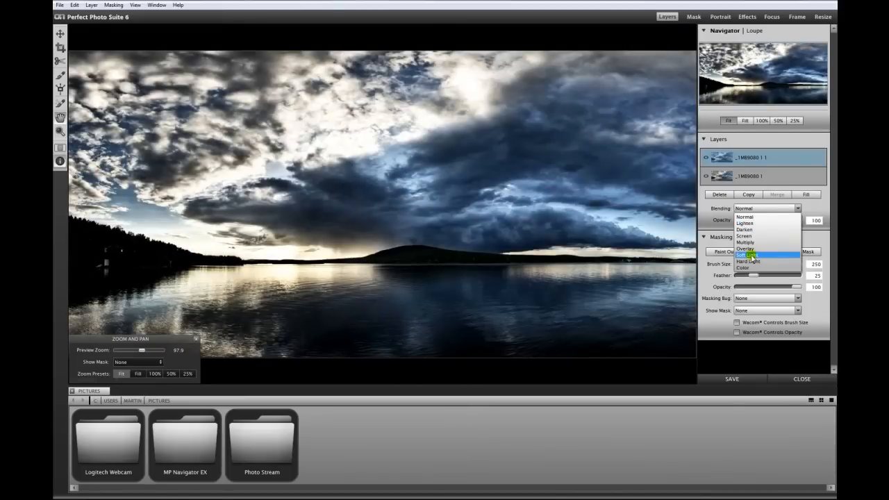
{"action": "left_click", "coordinate": [748, 256]}
{"action": "left_click_drag", "start_coordinate": [796, 221], "coordinate": [765, 221]}
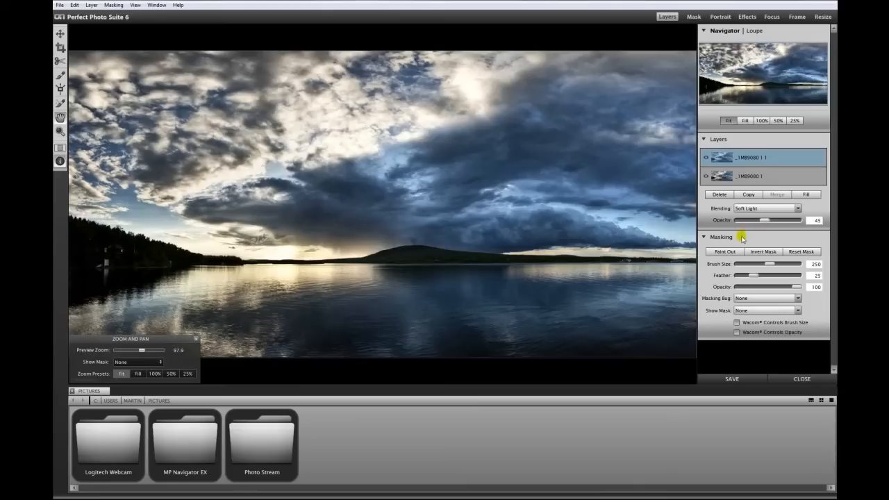
Step: Compare the photo with and without the Soft Light Chrome layer by toggling that layer's visibility
{"action": "left_click", "coordinate": [706, 158]}
{"action": "left_click", "coordinate": [706, 160]}
{"action": "left_click", "coordinate": [706, 159]}
{"action": "left_click", "coordinate": [706, 159]}
{"action": "left_click", "coordinate": [706, 159]}
{"action": "left_click", "coordinate": [706, 159]}
{"action": "left_click", "coordinate": [776, 181], "text": "shift"}
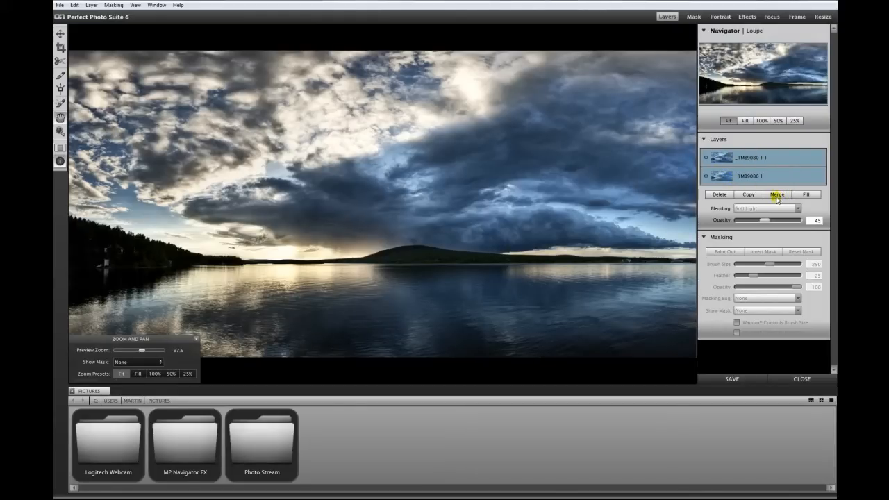
{"action": "left_click", "coordinate": [773, 160]}
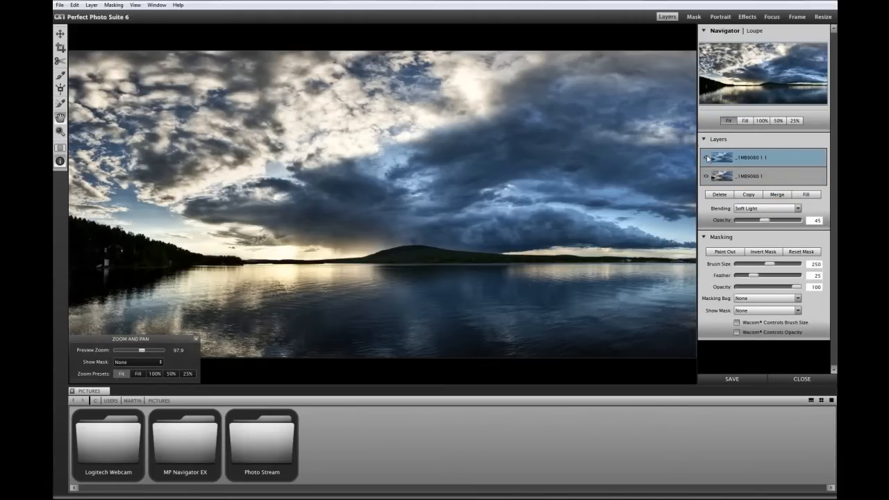
{"action": "left_click", "coordinate": [705, 159]}
{"action": "left_click", "coordinate": [706, 160]}
{"action": "left_click", "coordinate": [707, 159]}
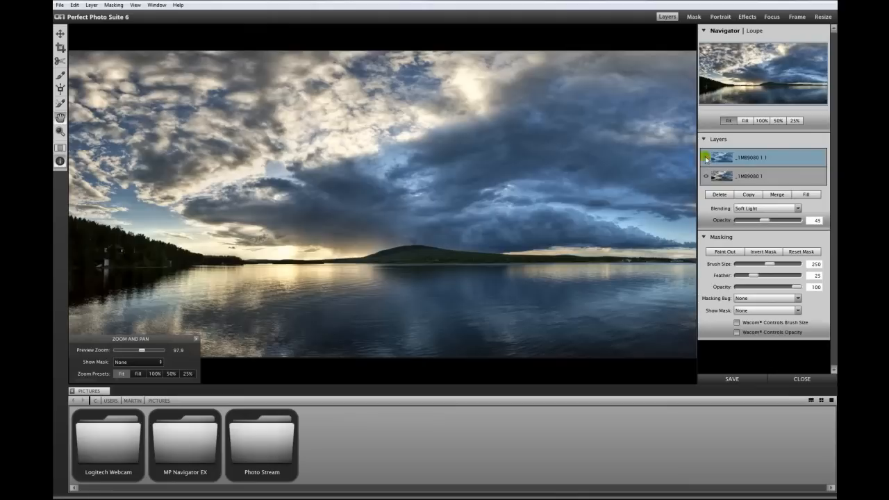
{"action": "left_click", "coordinate": [707, 159]}
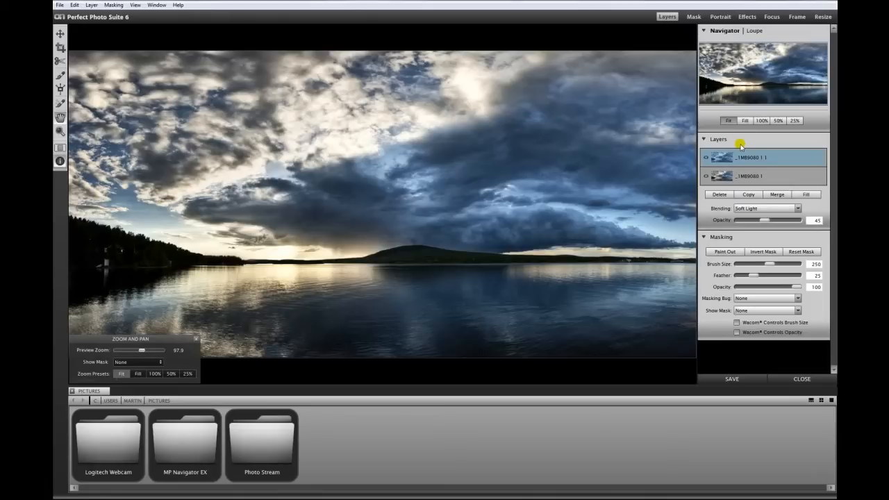
{"action": "left_click", "coordinate": [747, 17]}
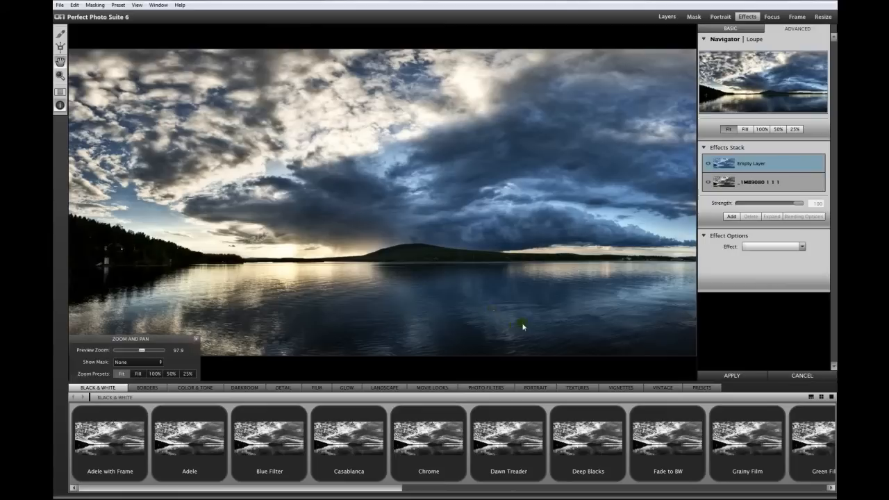
{"action": "mouse_move", "coordinate": [394, 489]}
{"action": "left_mouse_down"}
{"action": "mouse_move", "coordinate": [436, 488]}
{"action": "mouse_move", "coordinate": [411, 494]}
{"action": "mouse_move", "coordinate": [396, 484]}
{"action": "mouse_move", "coordinate": [403, 488]}
{"action": "left_mouse_up"}
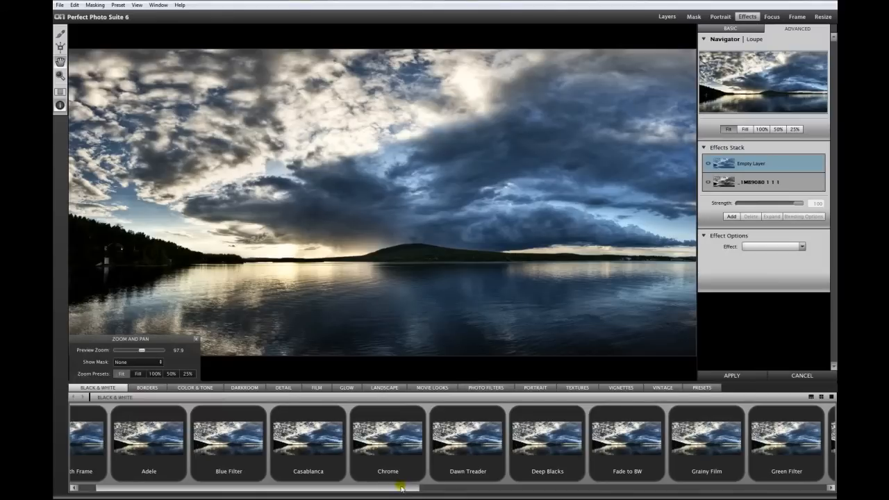
{"action": "left_click", "coordinate": [235, 451]}
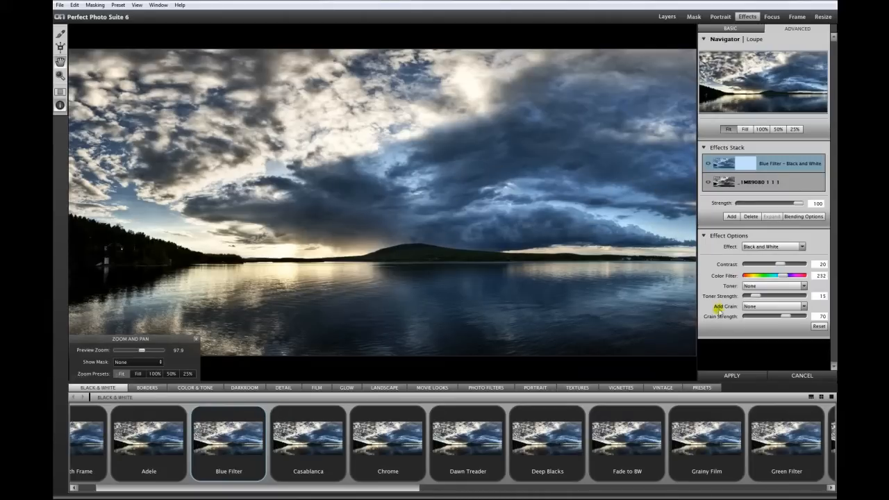
{"action": "left_click", "coordinate": [801, 376]}
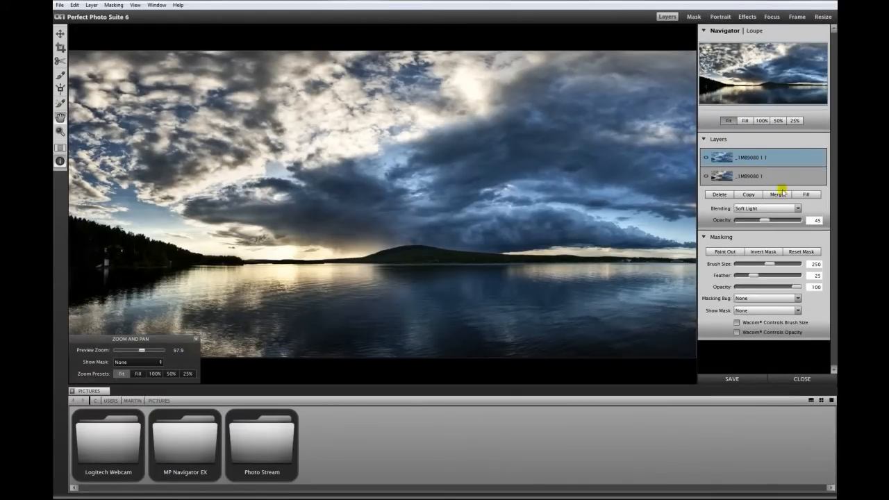
Step: Set the Chrome layer's blending mode back to Normal and its opacity to 100%
{"action": "left_click", "coordinate": [797, 208]}
{"action": "left_click", "coordinate": [767, 220]}
{"action": "left_click_drag", "start_coordinate": [768, 221], "coordinate": [806, 221]}
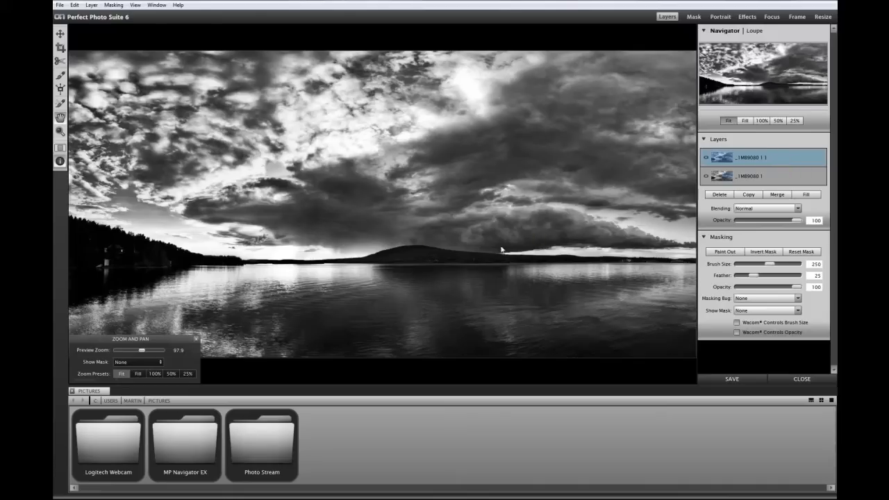
Step: Duplicate the color base layer and move the copy to the top of the layer stack
{"action": "left_click", "coordinate": [779, 174]}
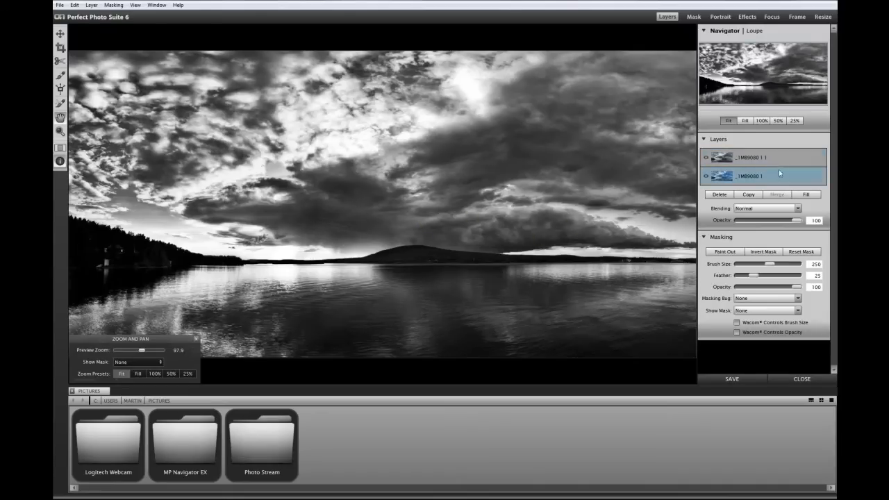
{"action": "left_click", "coordinate": [754, 195]}
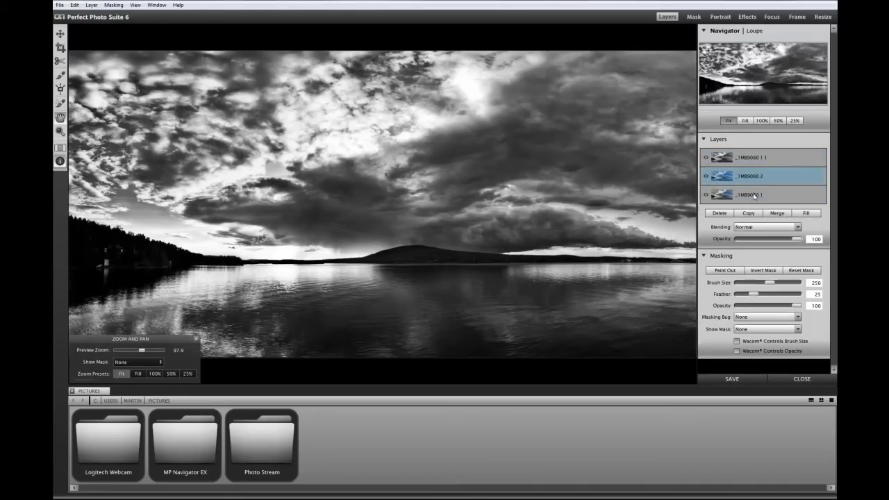
{"action": "left_click_drag", "start_coordinate": [779, 179], "coordinate": [774, 146]}
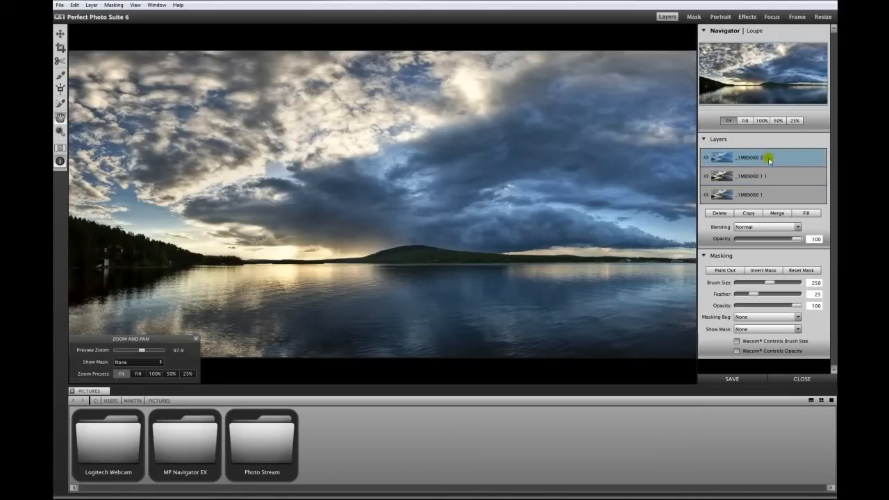
Step: Apply the Blue Filter black-and-white effect to the color copy, and delete the leftover hidden color copy
{"action": "left_click", "coordinate": [747, 17]}
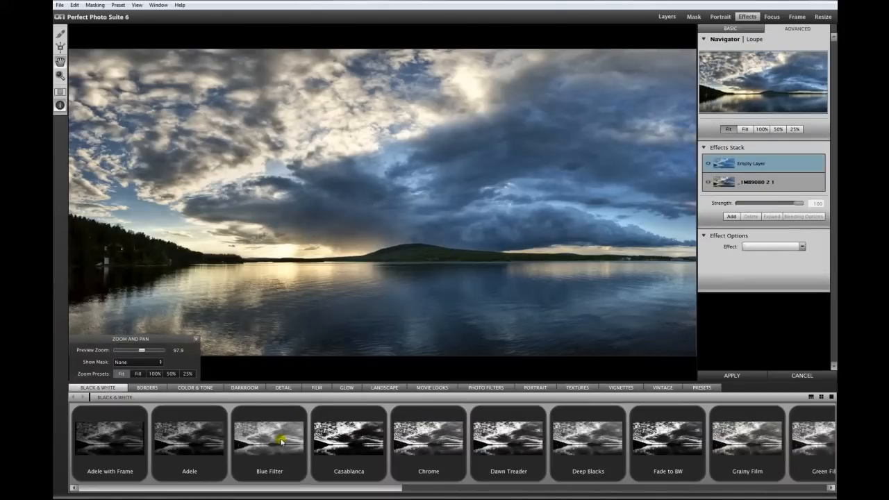
{"action": "left_click", "coordinate": [282, 440]}
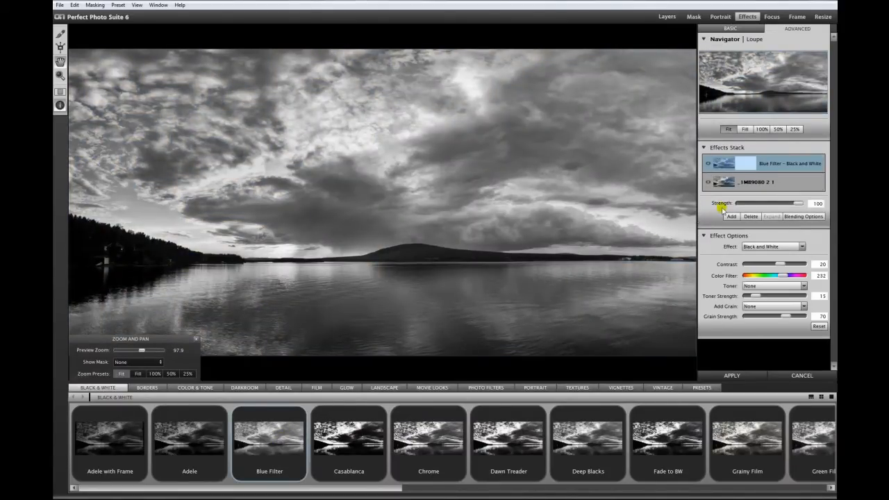
{"action": "left_click", "coordinate": [726, 378]}
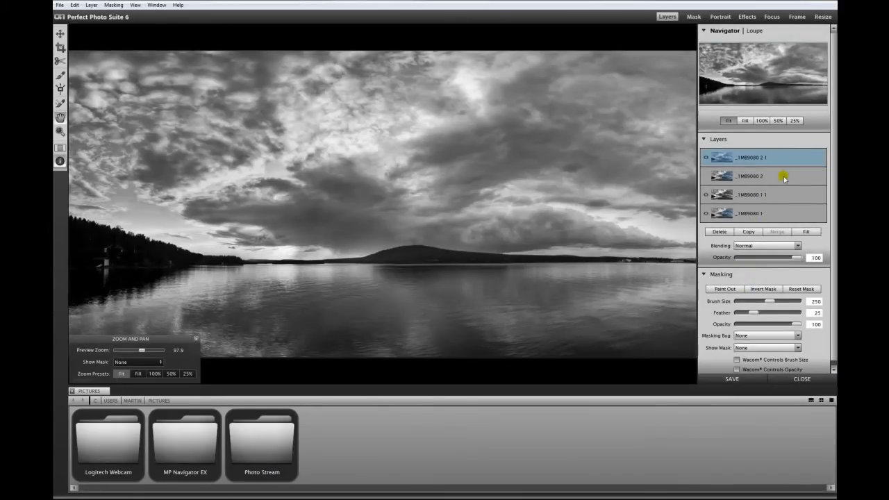
{"action": "left_click", "coordinate": [782, 178]}
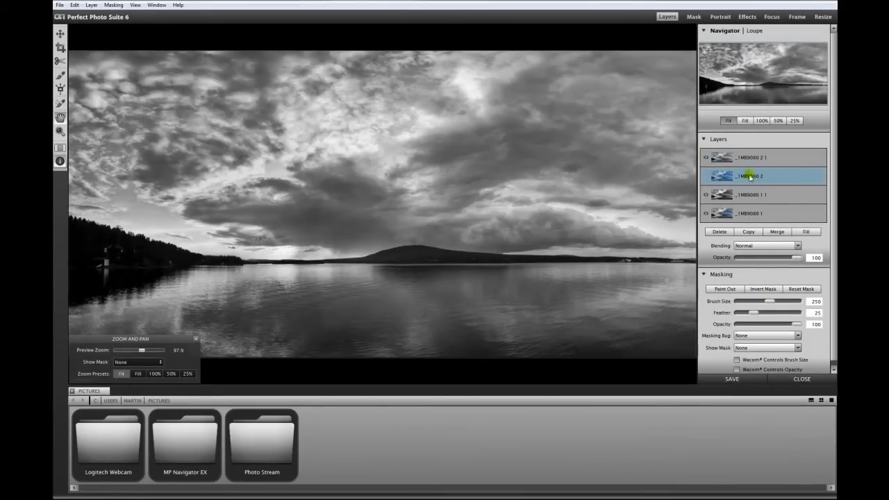
{"action": "left_click", "coordinate": [729, 233]}
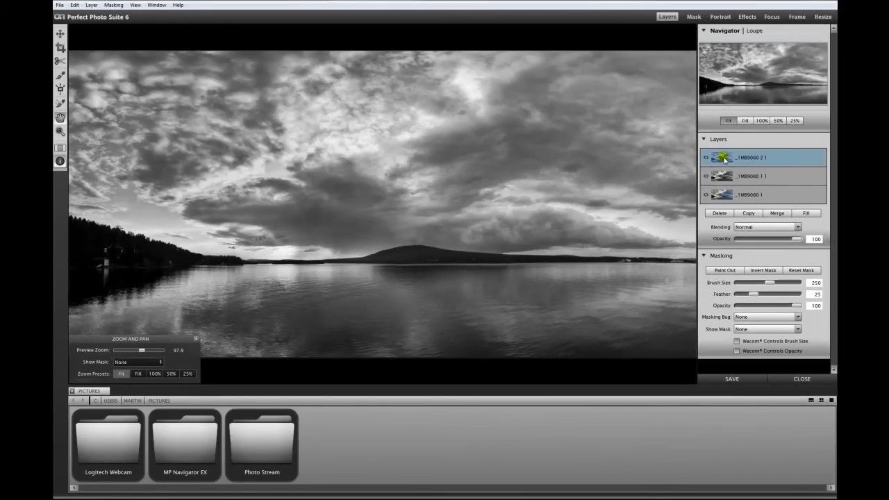
Step: Hide the Blue Filter layer and blend the Chrome layer in Soft Light at 45% opacity
{"action": "left_click", "coordinate": [747, 176]}
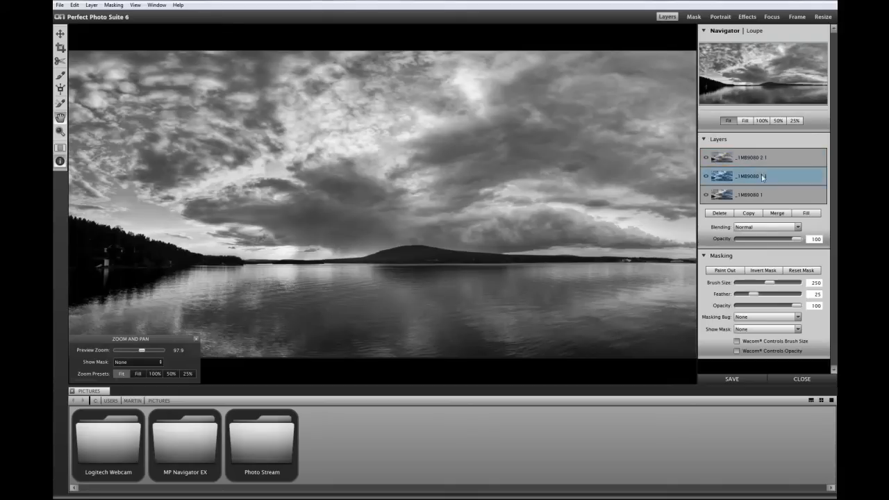
{"action": "left_click", "coordinate": [706, 158]}
{"action": "left_click", "coordinate": [790, 228]}
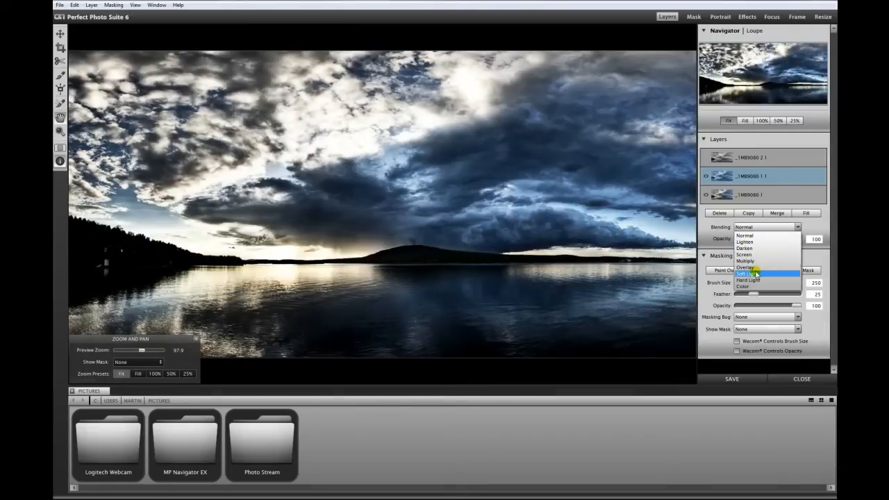
{"action": "left_click", "coordinate": [755, 273]}
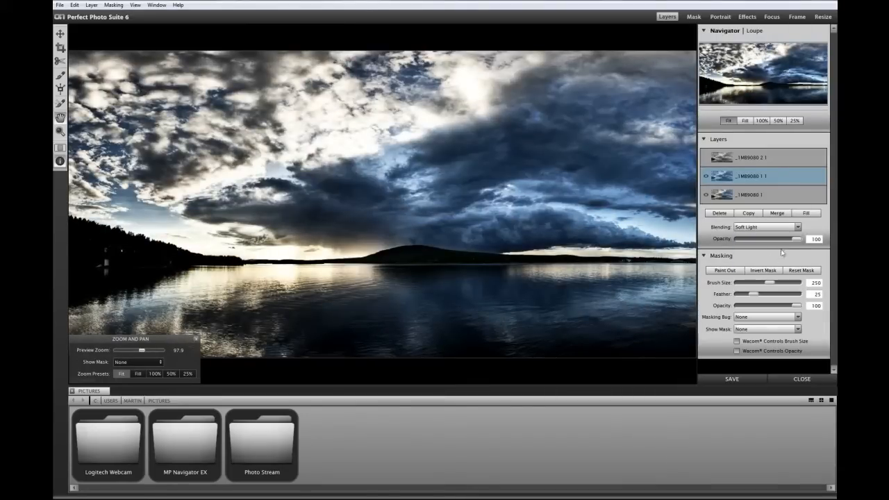
{"action": "left_click_drag", "start_coordinate": [799, 240], "coordinate": [766, 239]}
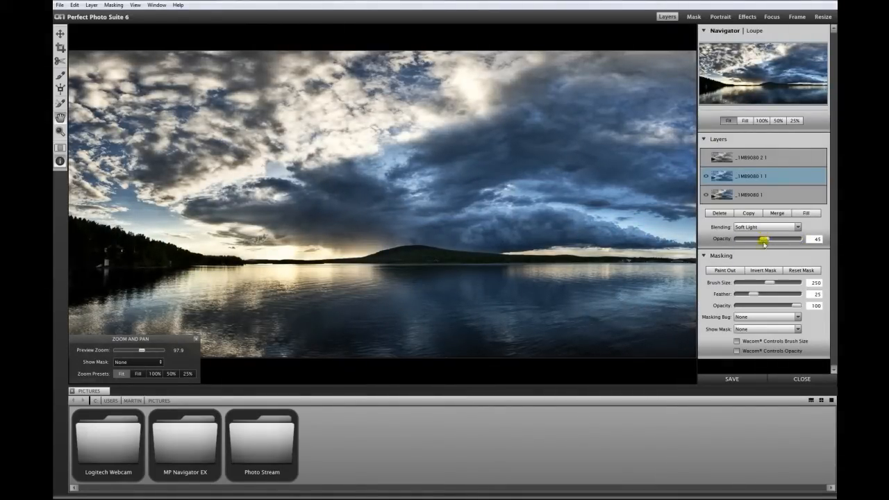
Step: Show the Blue Filter layer and blend it in Lighten at 50% opacity
{"action": "left_click", "coordinate": [752, 158]}
{"action": "left_click", "coordinate": [706, 158]}
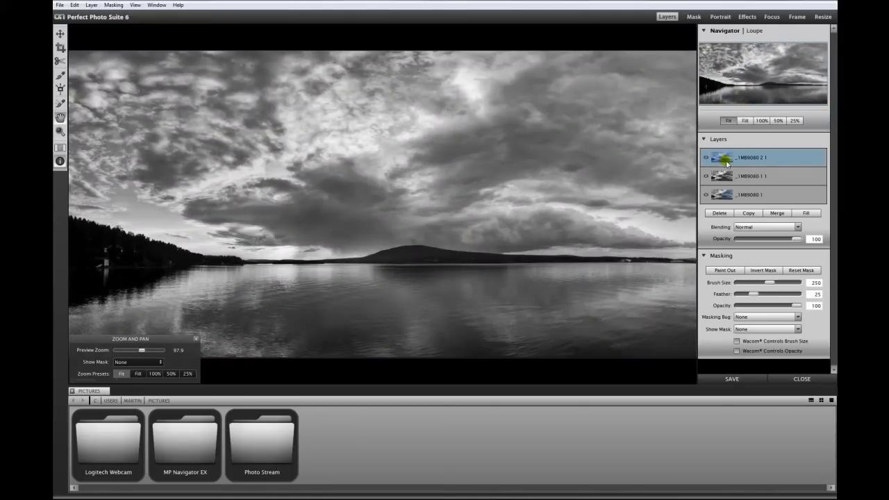
{"action": "left_click", "coordinate": [796, 227]}
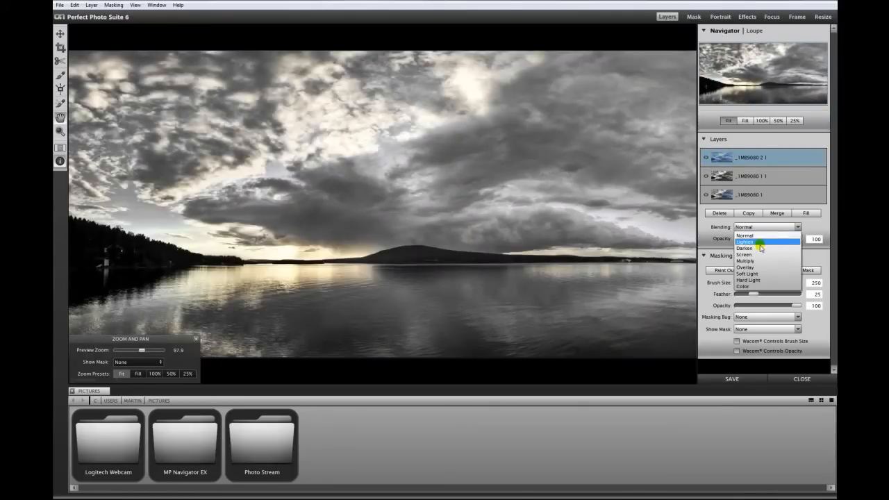
{"action": "left_click", "coordinate": [749, 244]}
{"action": "left_click_drag", "start_coordinate": [797, 239], "coordinate": [767, 240]}
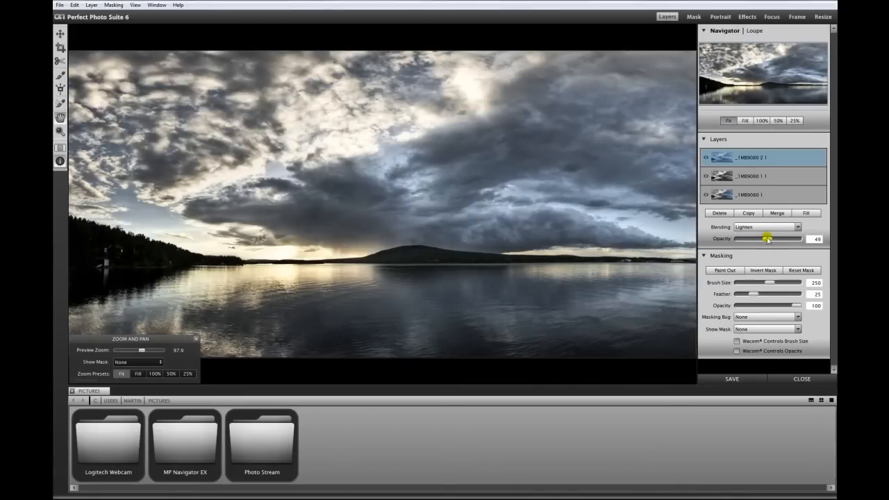
Step: Compare the photo with and without the Lighten Blue Filter layer by toggling its visibility
{"action": "left_click", "coordinate": [705, 158]}
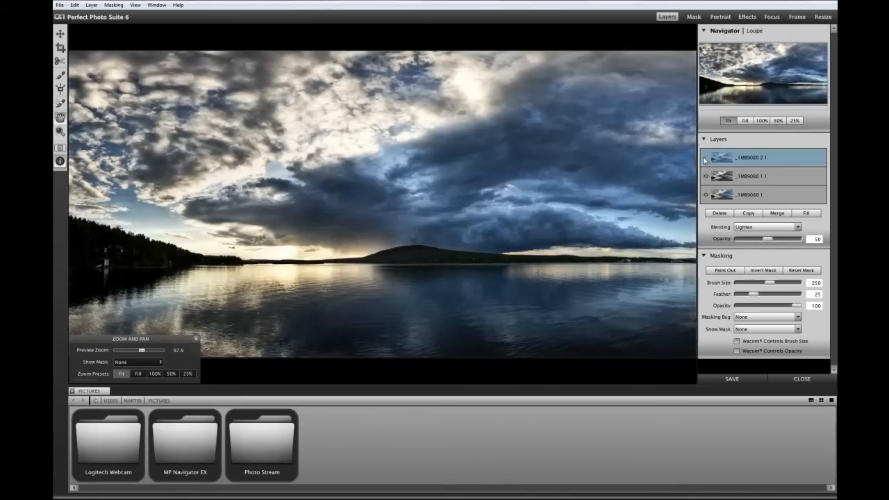
{"action": "left_click", "coordinate": [705, 159]}
{"action": "left_click", "coordinate": [705, 158]}
{"action": "left_click", "coordinate": [705, 158]}
{"action": "left_click", "coordinate": [705, 159]}
Step: Delete the Blue Filter layer and merge the Chrome layer with the color base layer
{"action": "left_click", "coordinate": [722, 213]}
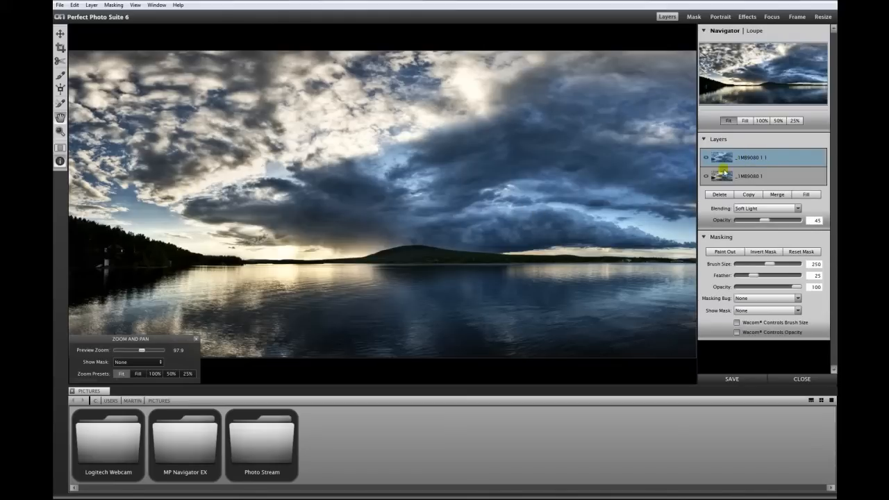
{"action": "left_click", "coordinate": [796, 178], "text": "shift"}
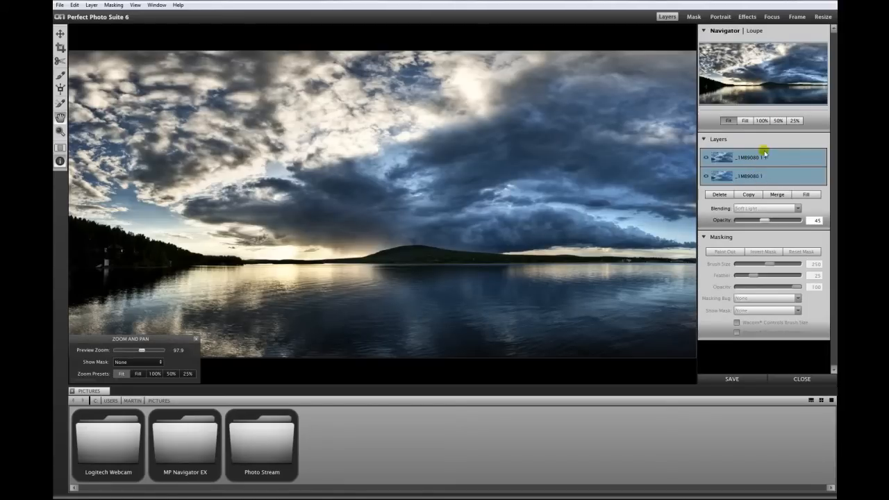
{"action": "left_click", "coordinate": [778, 195]}
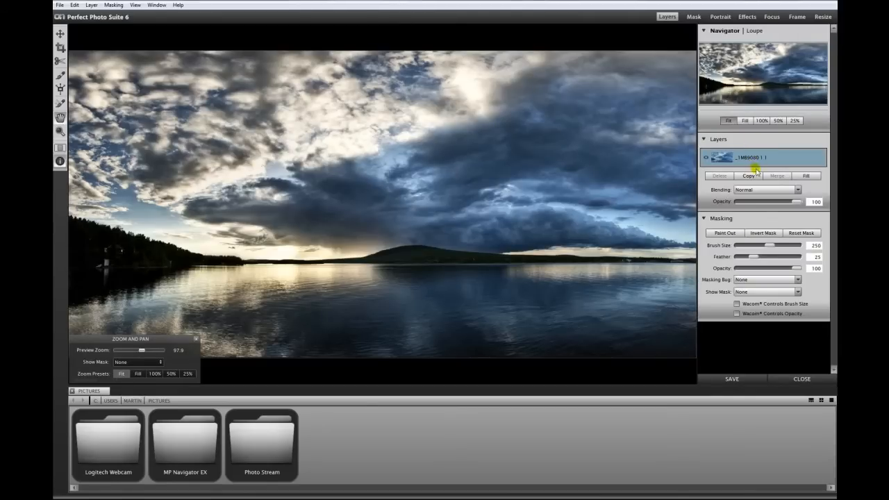
Step: Apply the Blue Filter black-and-white effect to the merged layer and return it as a new layer
{"action": "left_click", "coordinate": [743, 18]}
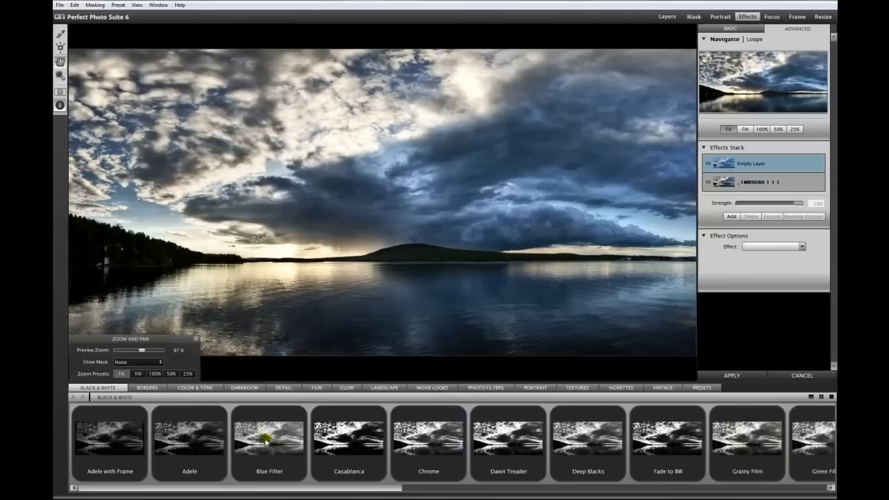
{"action": "left_click", "coordinate": [268, 441]}
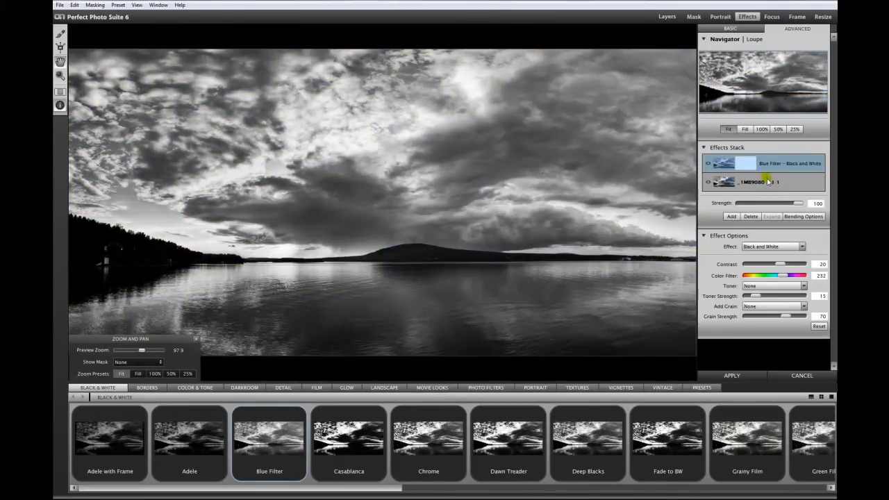
{"action": "left_click", "coordinate": [732, 376]}
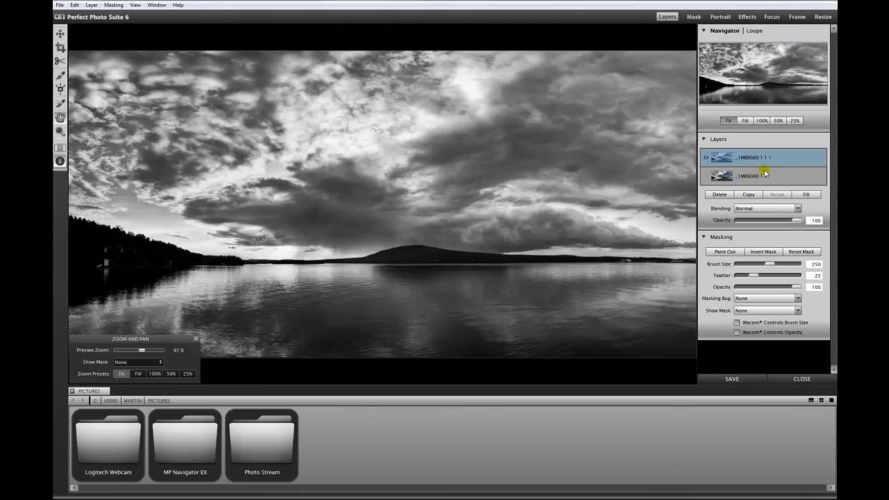
Step: Blend the Blue Filter layer over the visible merged layer in Lighten at 43% opacity
{"action": "left_click", "coordinate": [797, 208]}
{"action": "left_click", "coordinate": [762, 225]}
{"action": "left_click_drag", "start_coordinate": [791, 223], "coordinate": [765, 223]}
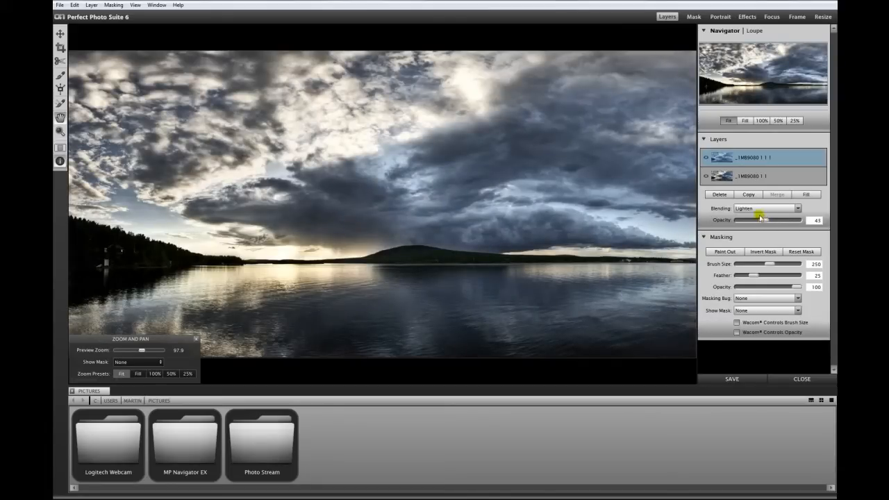
Step: Compare the merged photo with and without the new Blue Filter layer by toggling that layer's visibility
{"action": "left_click", "coordinate": [706, 159]}
{"action": "left_click", "coordinate": [706, 159]}
{"action": "left_click", "coordinate": [706, 159]}
{"action": "left_click", "coordinate": [706, 159]}
{"action": "left_click", "coordinate": [705, 159]}
{"action": "left_click", "coordinate": [706, 159]}
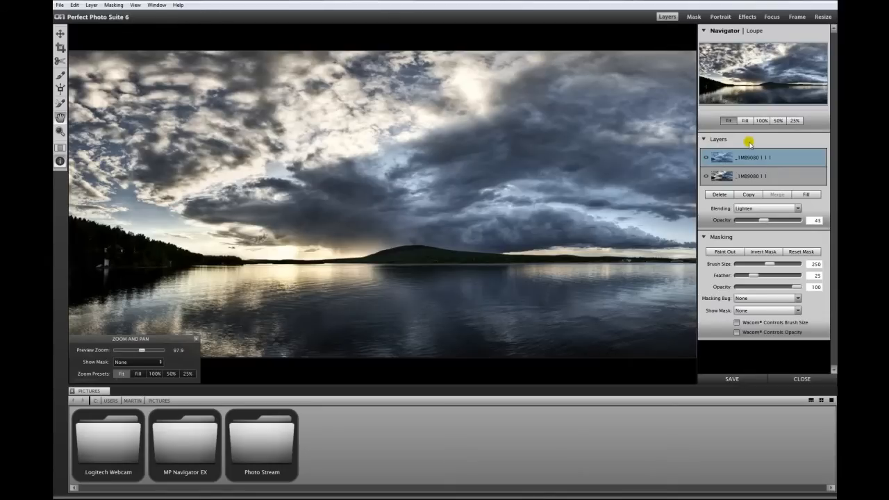